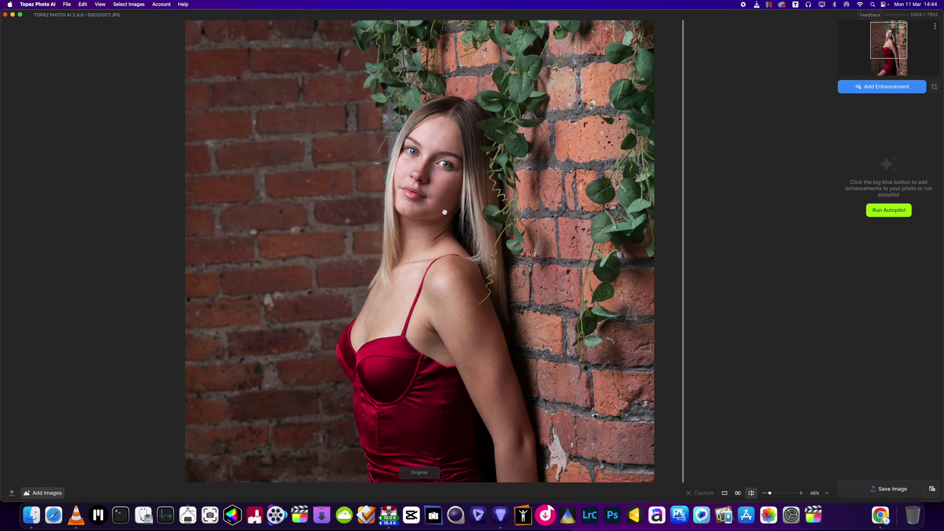
# Step: Open the list of available enhancements for the portrait photo
pyautogui.scroll(1, 438, 184)
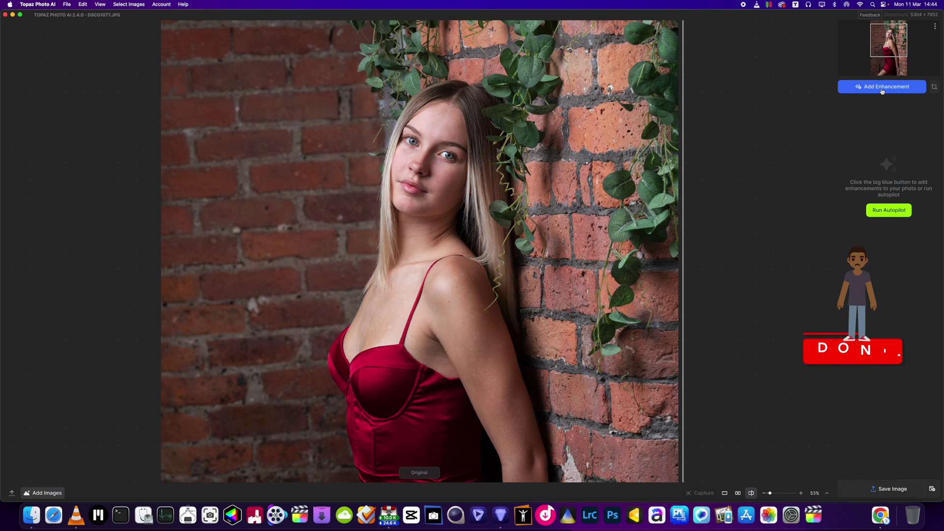
pyautogui.click(882, 91)
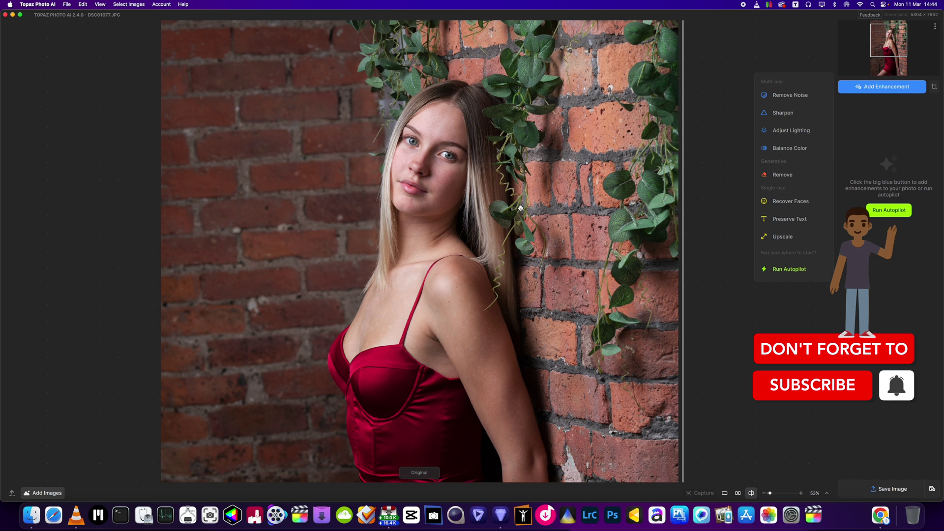
pyautogui.scroll(2, 521, 212)
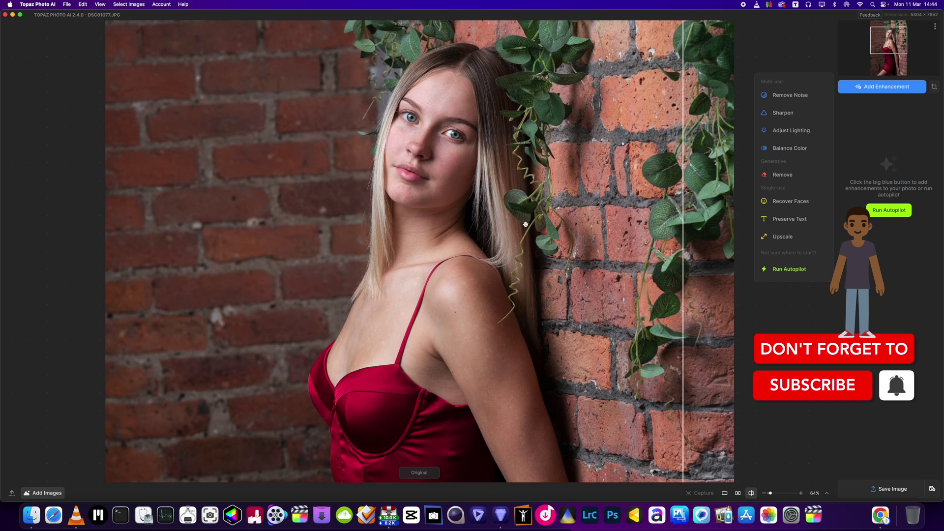
pyautogui.scroll(2, 525, 224)
pyautogui.scroll(-3, 525, 224)
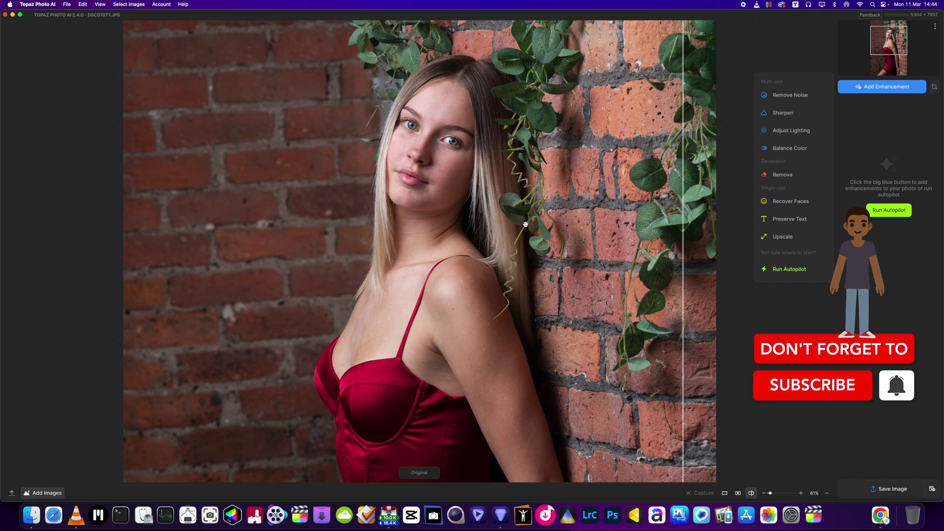
pyautogui.scroll(-3, 525, 224)
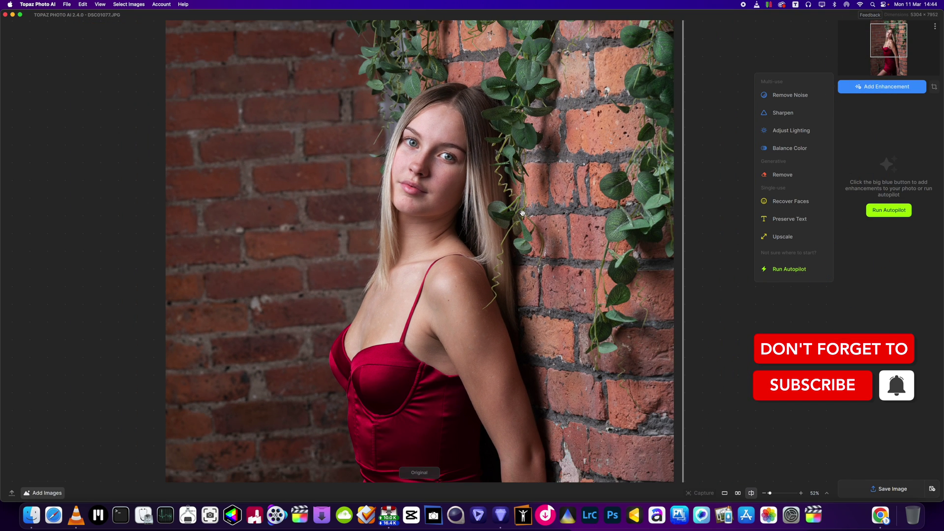
pyautogui.scroll(3, 522, 212)
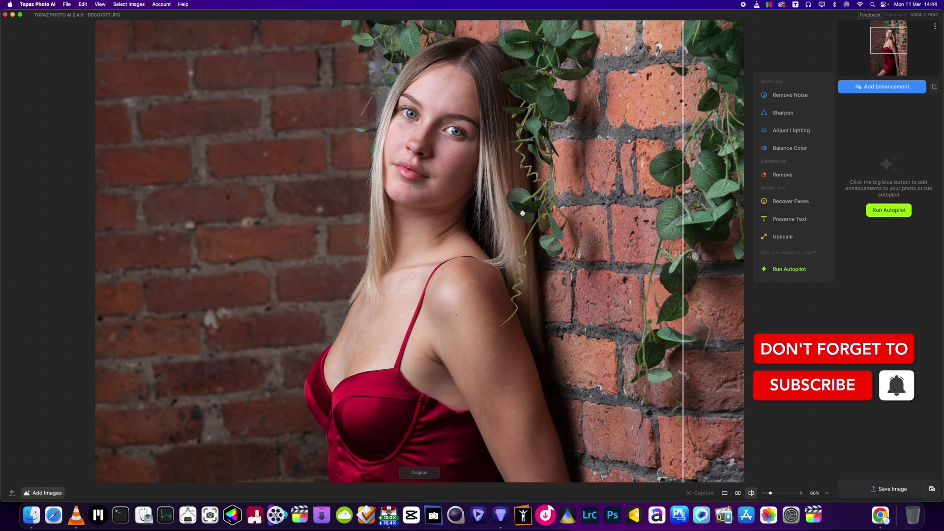
pyautogui.scroll(-4, 522, 213)
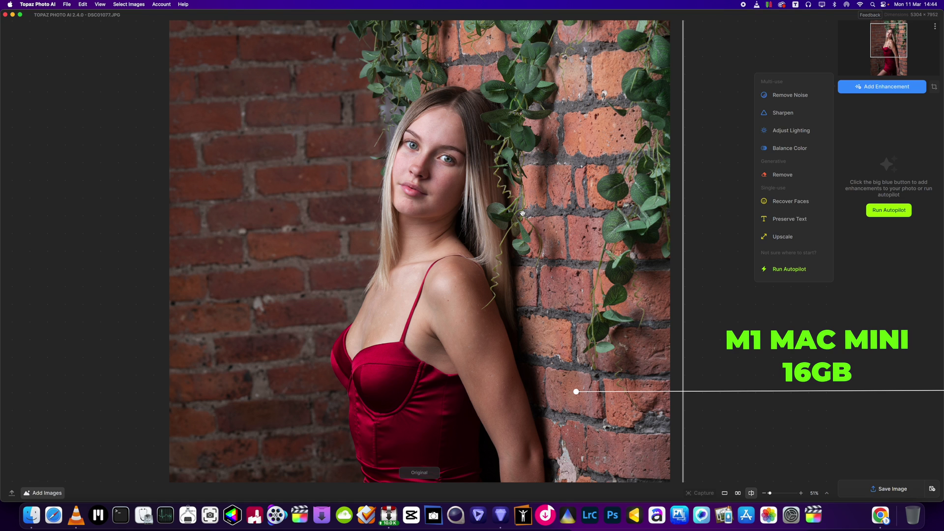
pyautogui.scroll(2, 522, 213)
pyautogui.scroll(1, 522, 212)
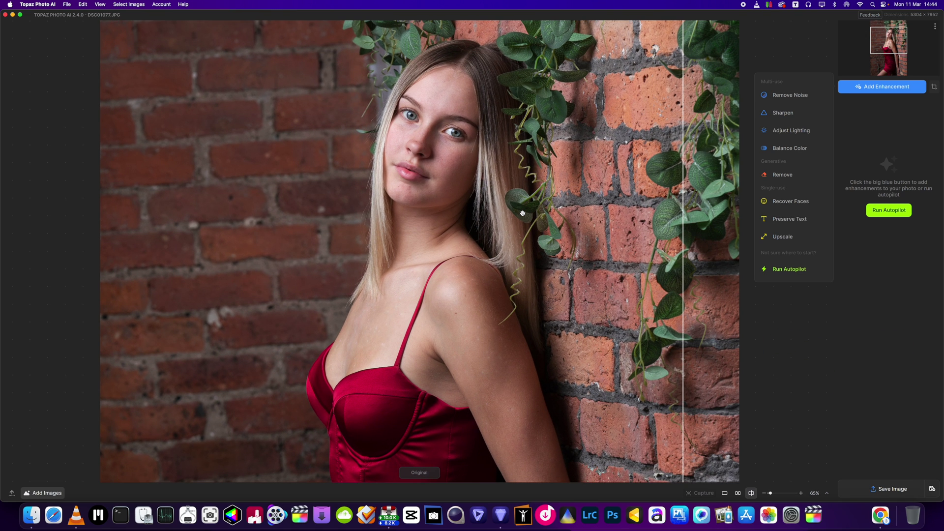
pyautogui.scroll(1, 522, 212)
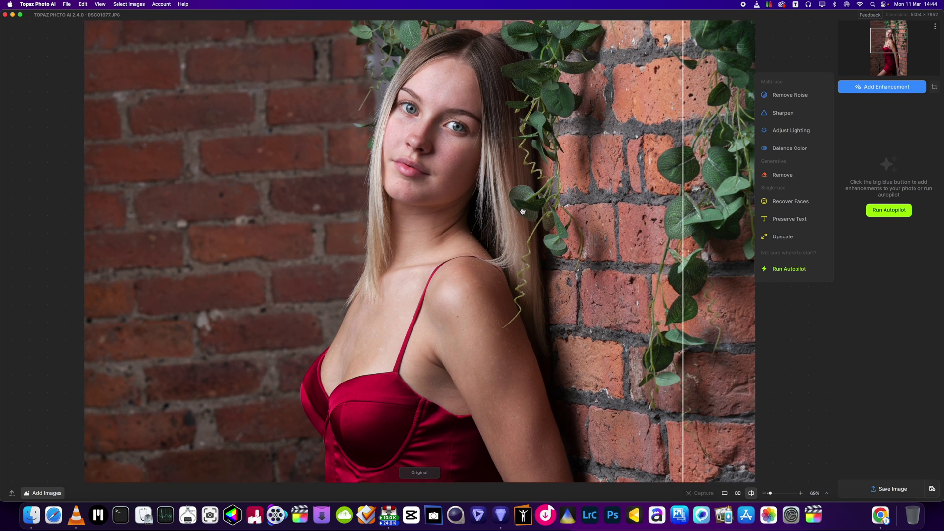
pyautogui.scroll(-2, 522, 212)
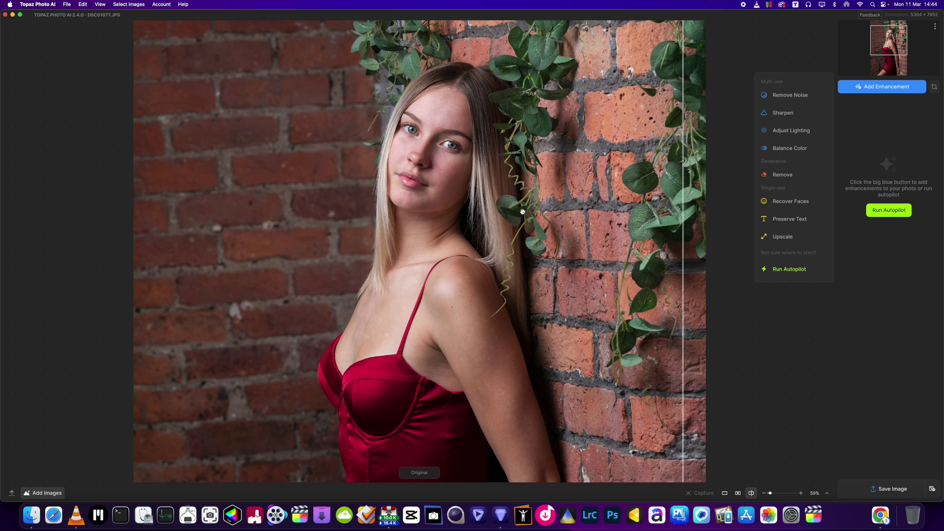
pyautogui.scroll(-2, 522, 212)
pyautogui.scroll(2, 522, 212)
pyautogui.scroll(-1, 521, 211)
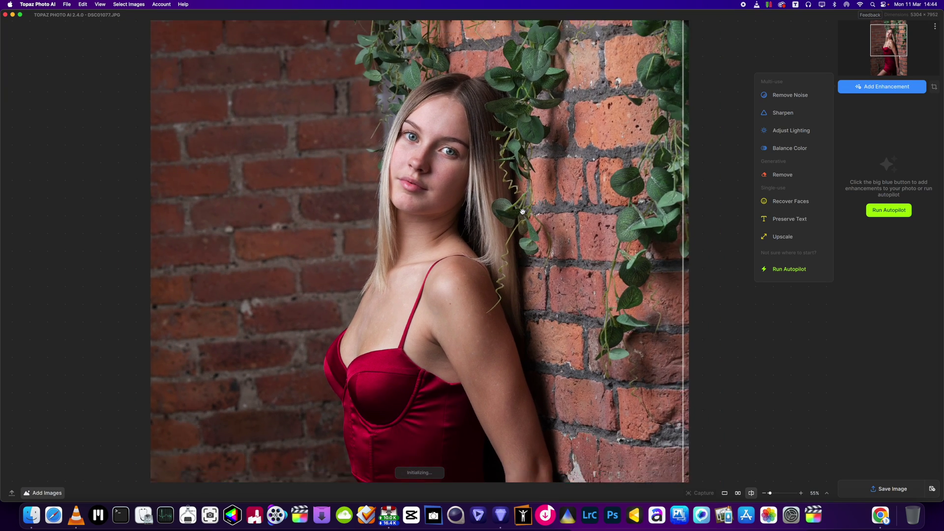
pyautogui.scroll(1, 522, 211)
pyautogui.scroll(-2, 522, 211)
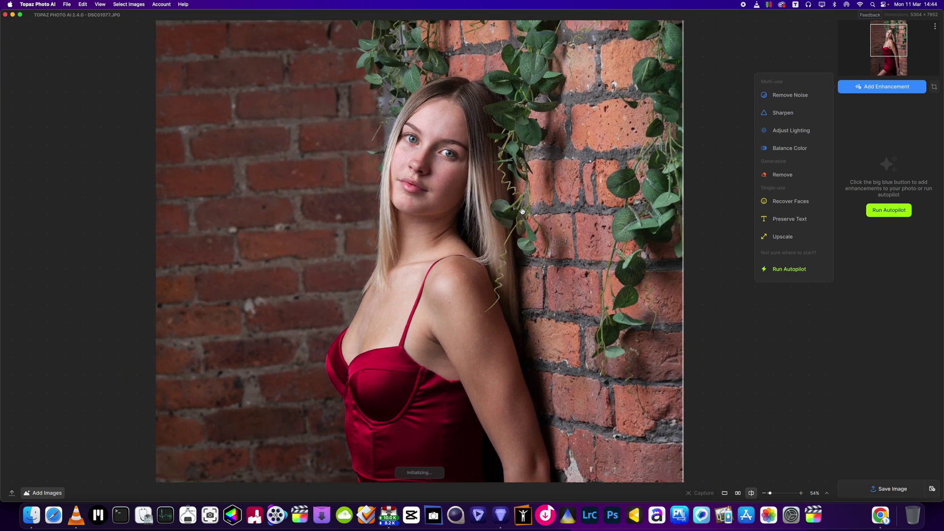
pyautogui.scroll(1, 521, 212)
pyautogui.scroll(-2, 522, 211)
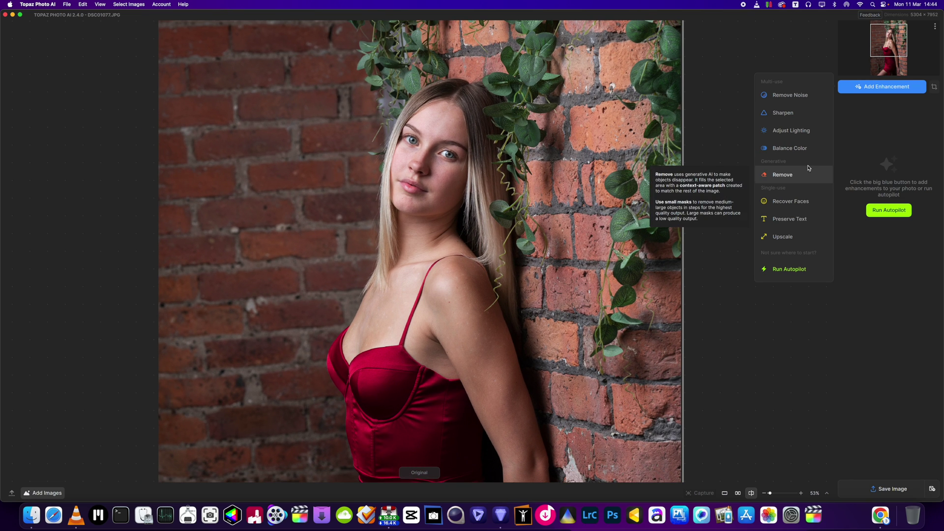
# Step: Add a Sharpen enhancement to the portrait, keeping the Standard AI model and its suggested settings
pyautogui.click(774, 114)
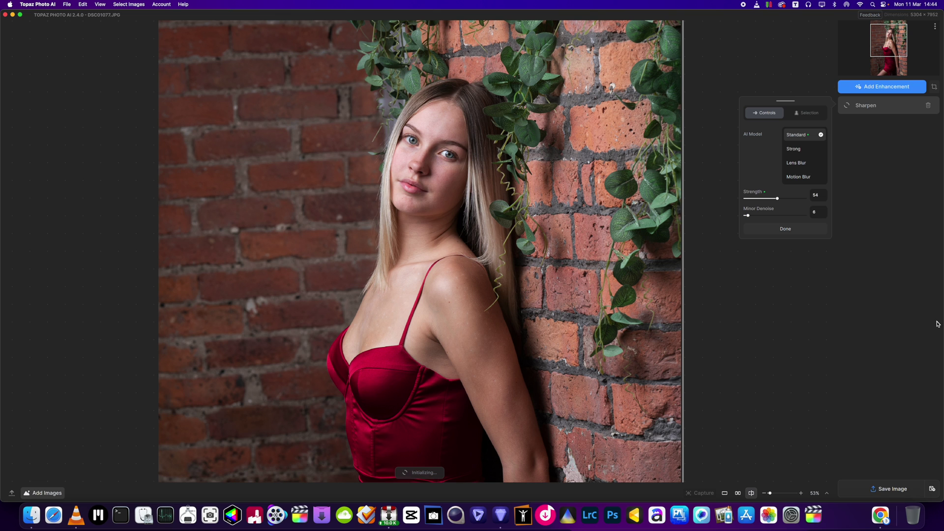
pyautogui.click(784, 229)
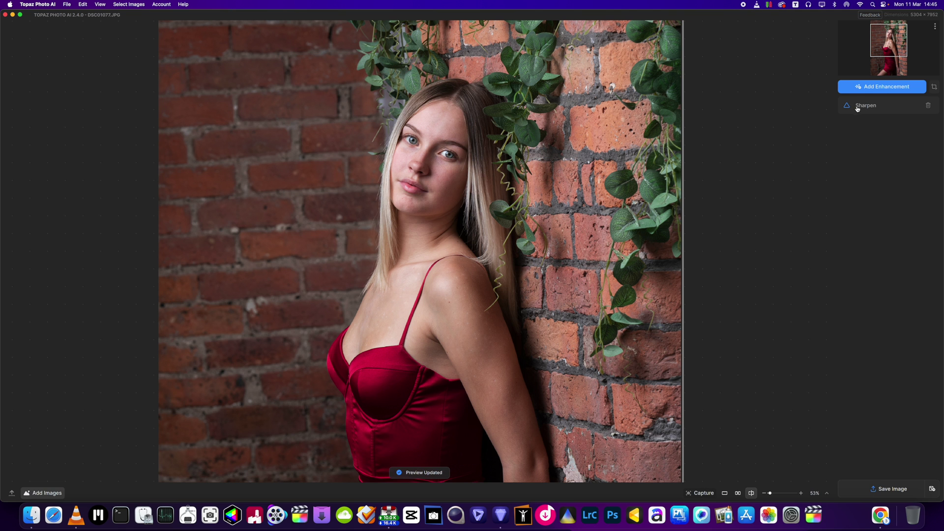
# Step: Examine the sharpened portrait up close and compare it with the original across the face, hair and brick wall
pyautogui.scroll(2, 418, 160)
pyautogui.scroll(5, 418, 160)
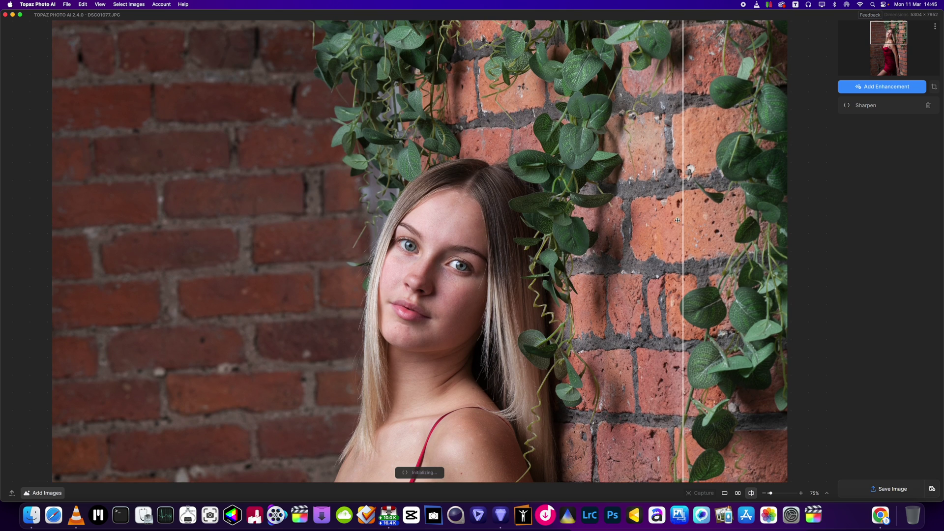
pyautogui.moveTo(447, 302); pyautogui.dragTo(561, 276)
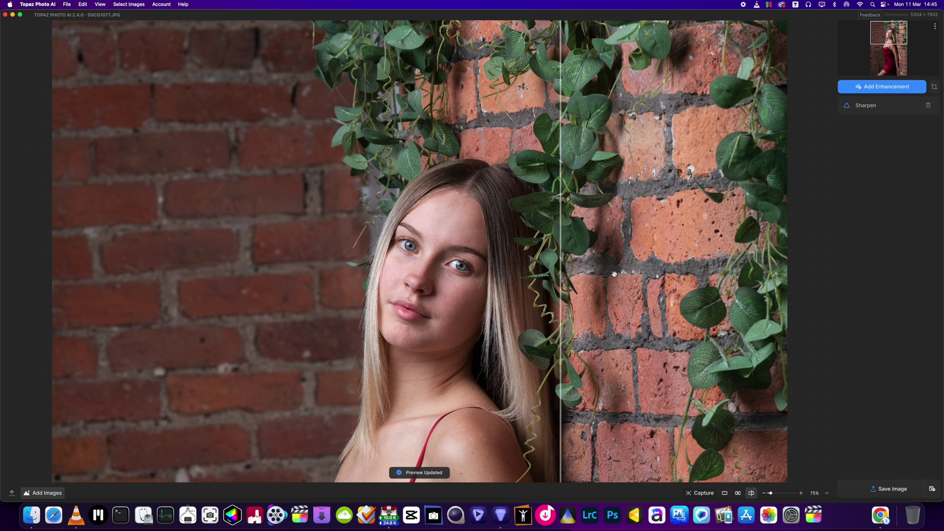
pyautogui.scroll(-4, 613, 275)
pyautogui.scroll(-1, 613, 276)
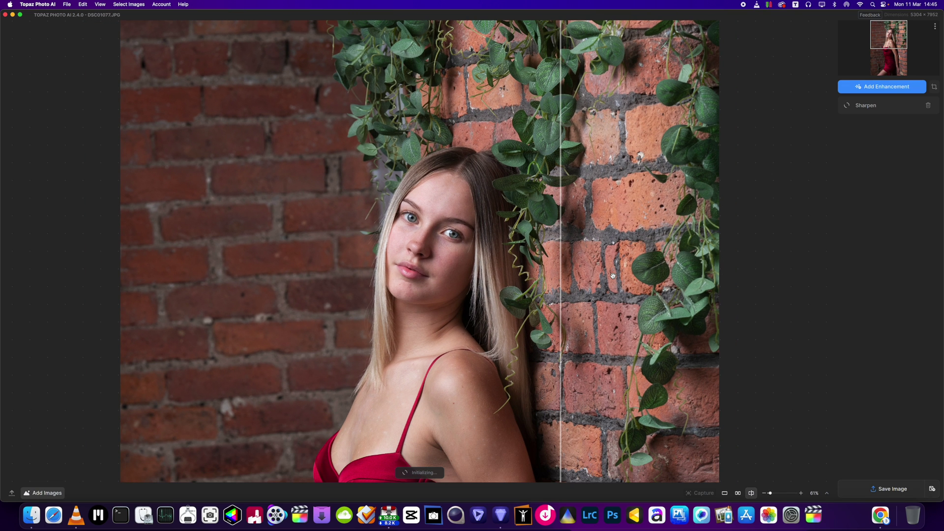
pyautogui.scroll(-2, 612, 275)
pyautogui.scroll(2, 473, 278)
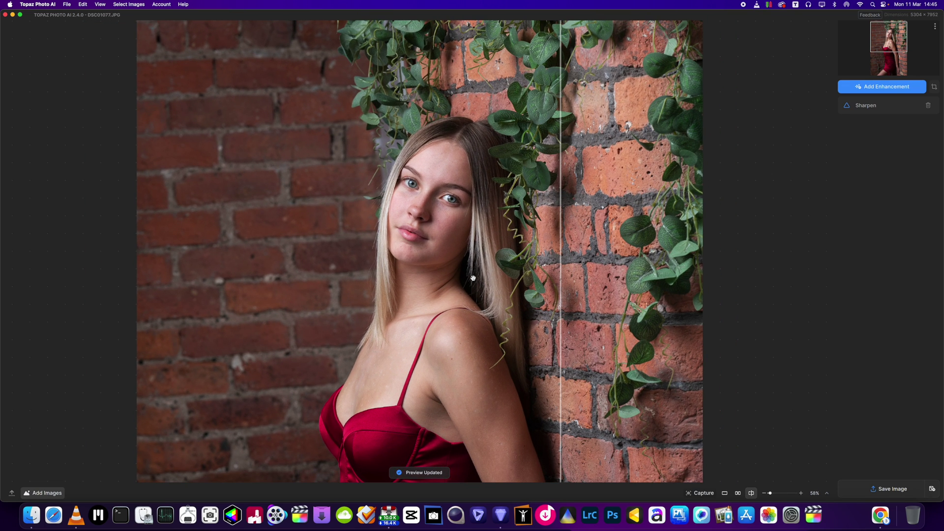
pyautogui.scroll(-2, 473, 278)
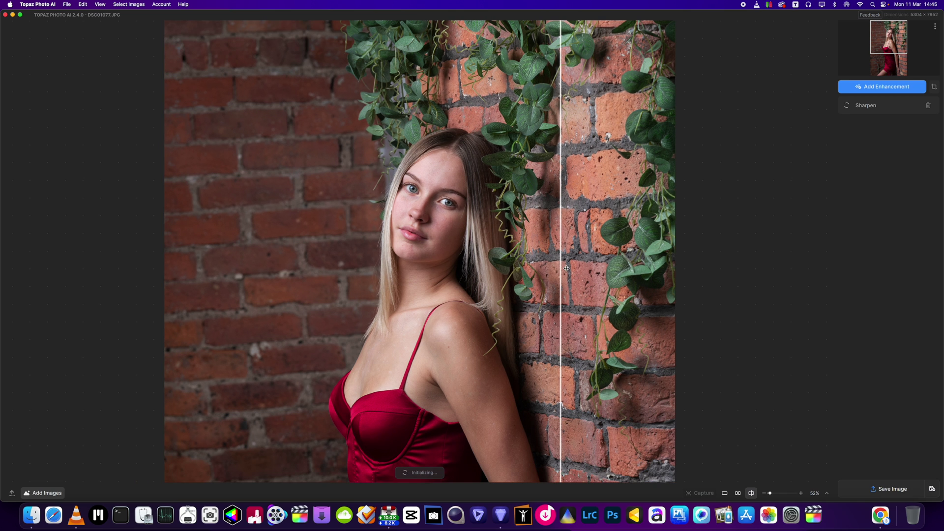
pyautogui.moveTo(566, 268); pyautogui.dragTo(374, 311)
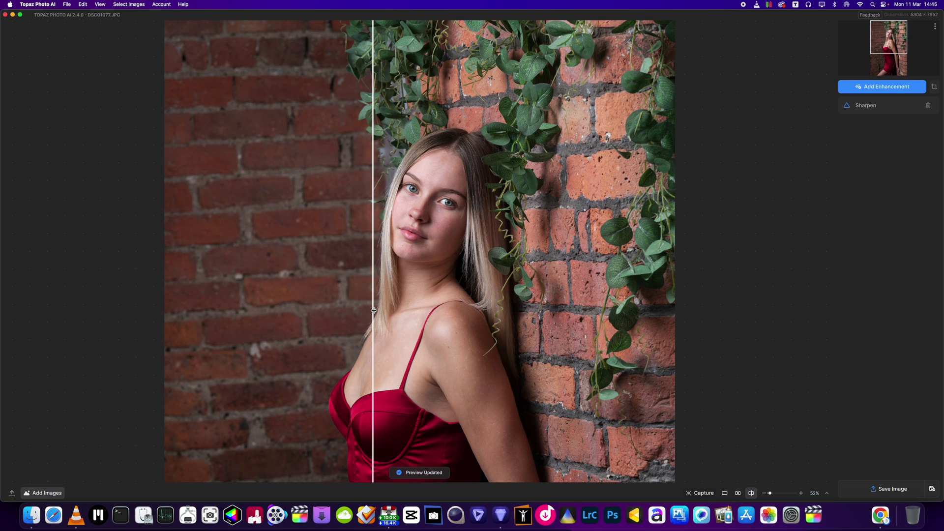
pyautogui.moveTo(374, 310); pyautogui.dragTo(571, 309)
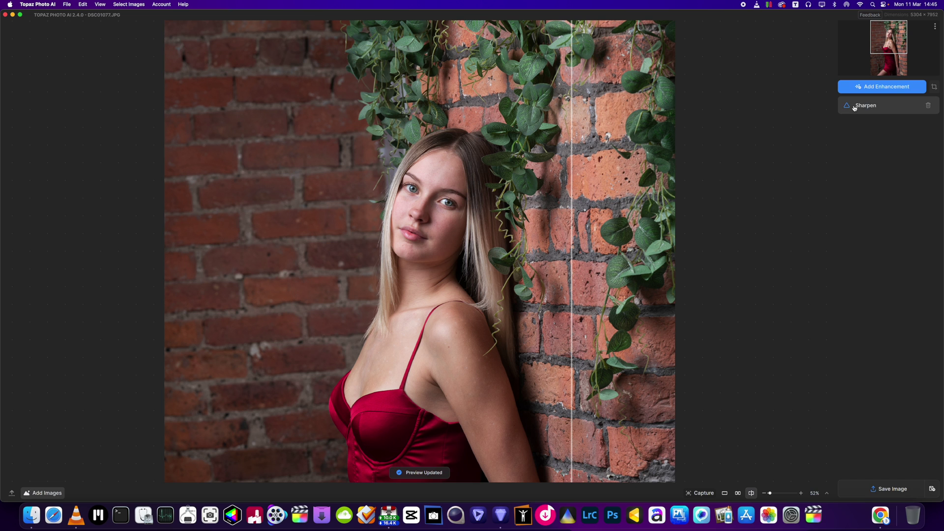
# Step: Add a Balance Color enhancement with its default settings and compare the result with the original across the whole portrait
pyautogui.click(880, 87)
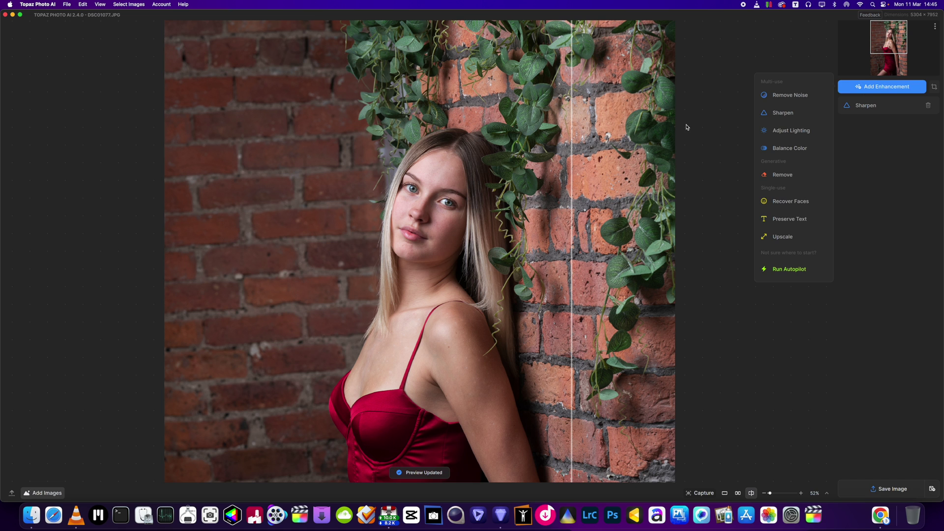
pyautogui.click(777, 146)
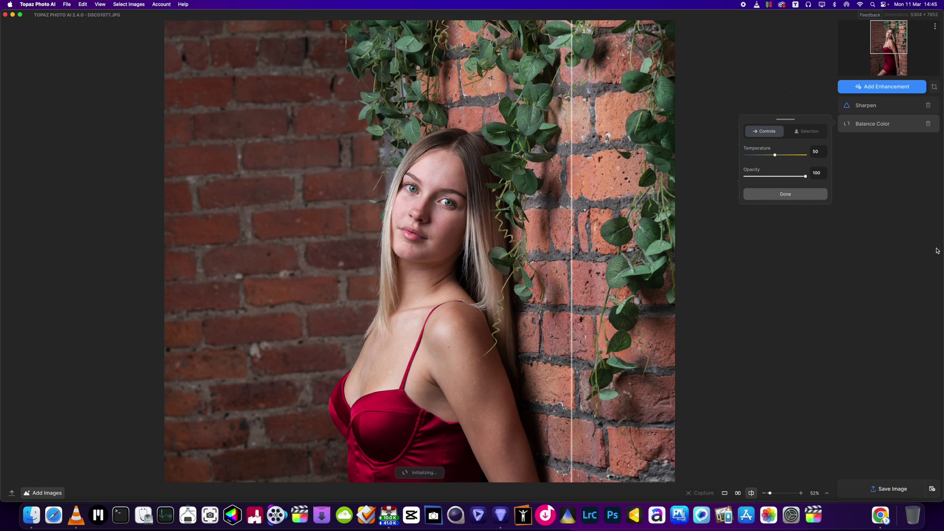
pyautogui.click(777, 195)
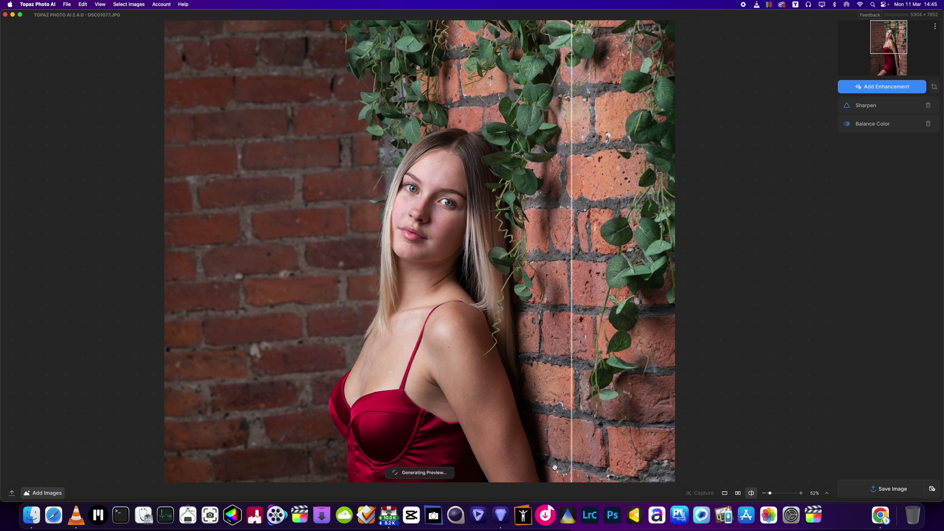
pyautogui.moveTo(569, 333); pyautogui.dragTo(389, 387)
pyautogui.moveTo(488, 386); pyautogui.dragTo(126, 439)
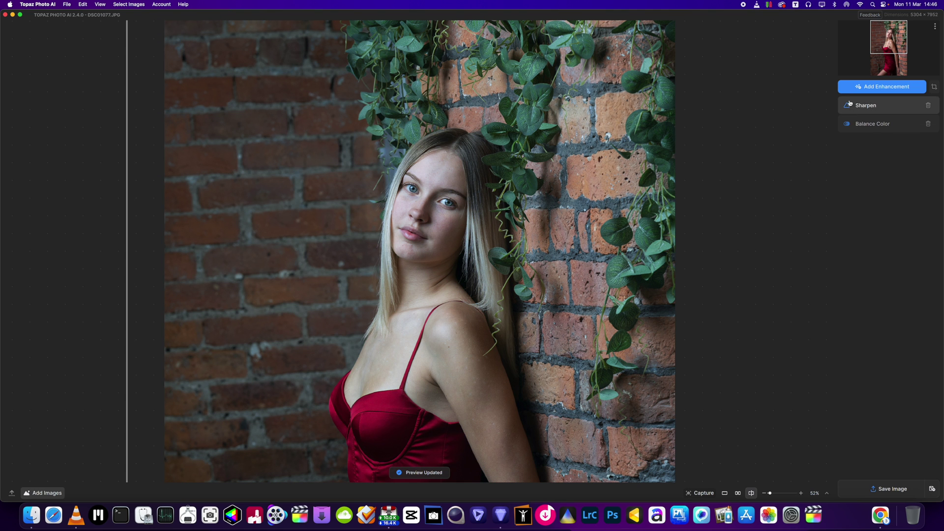
# Step: Try a Balance Color temperature of 57 against the original and delete the Balance Color enhancement
pyautogui.click(865, 124)
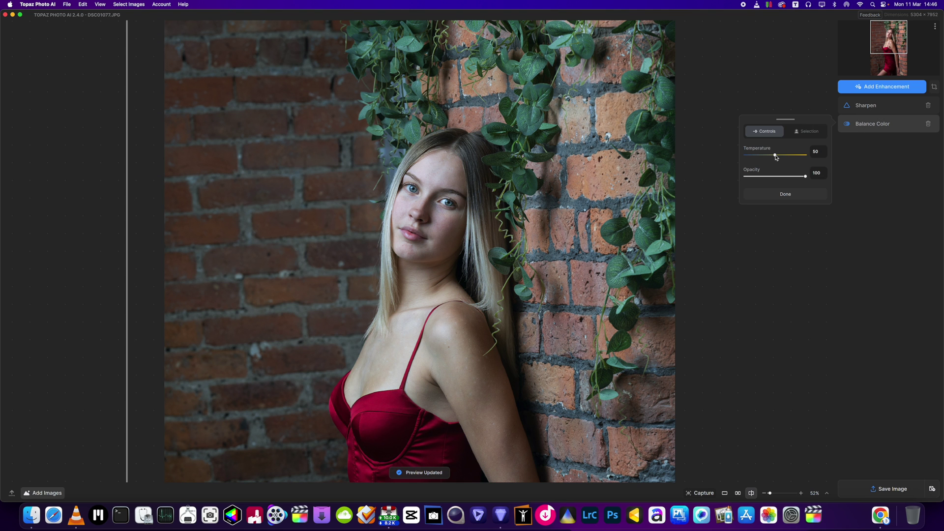
pyautogui.moveTo(776, 157); pyautogui.dragTo(779, 157)
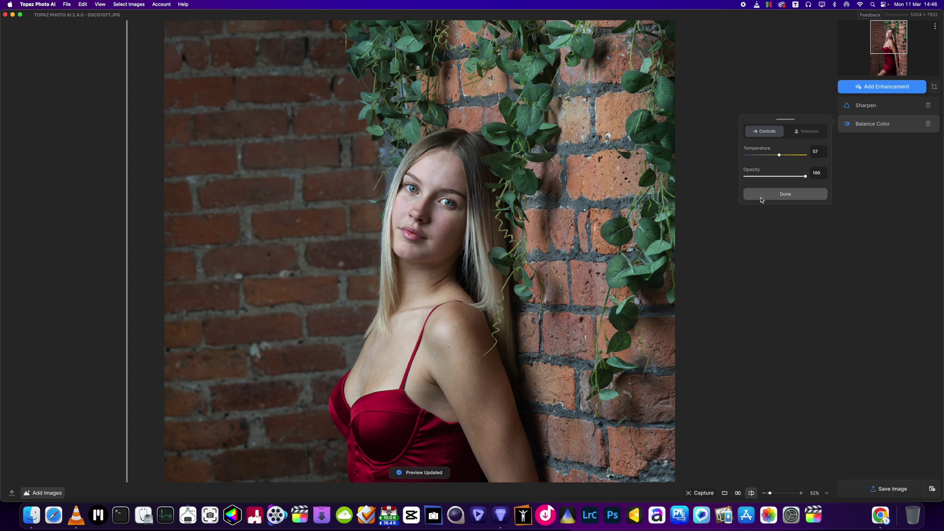
pyautogui.moveTo(127, 197); pyautogui.dragTo(328, 249)
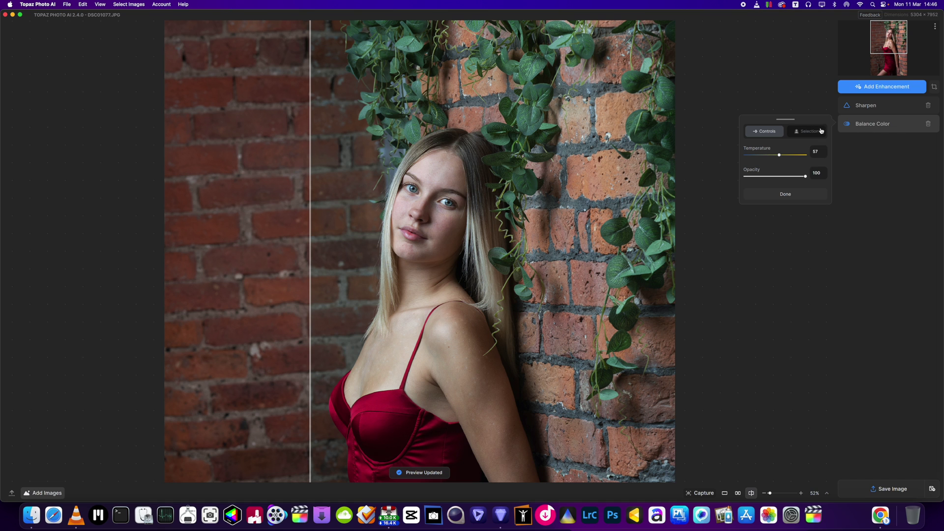
pyautogui.click(928, 124)
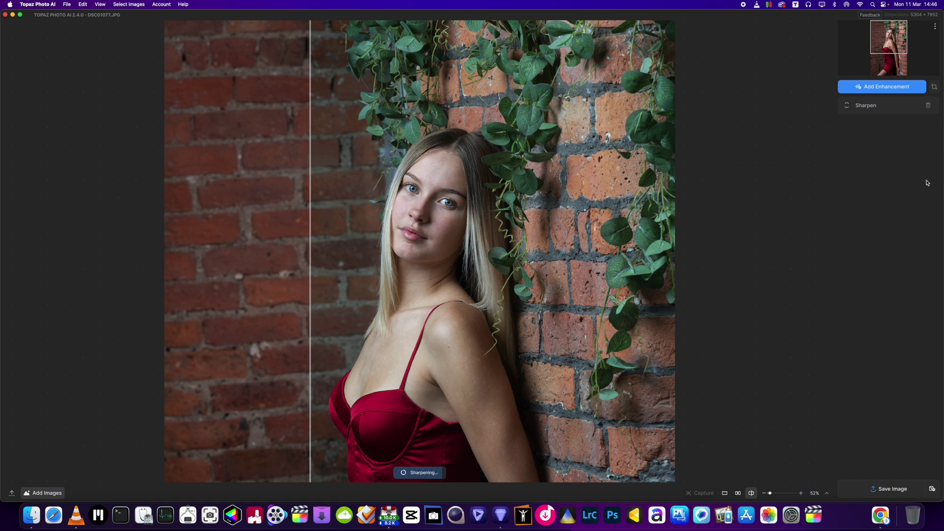
# Step: Add an Adjust Lighting enhancement at its default strength of 25 and compare the result with the original
pyautogui.click(876, 91)
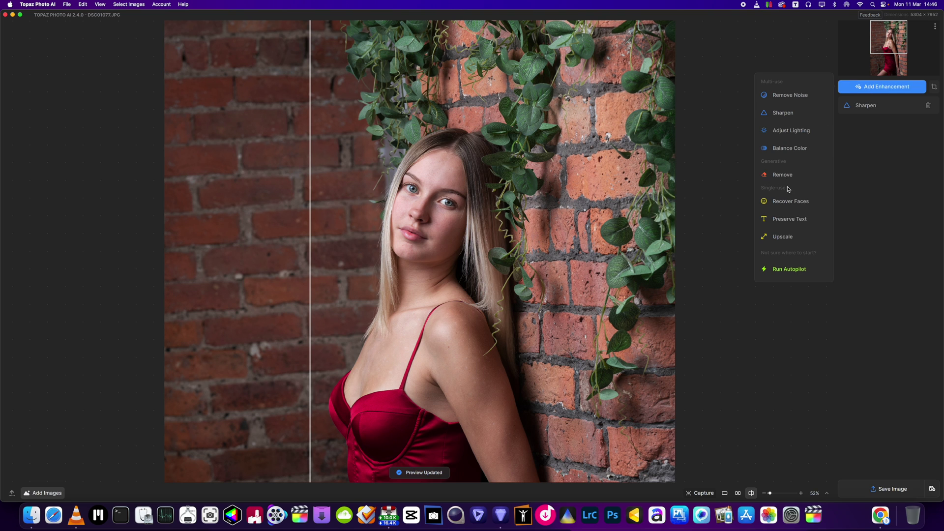
pyautogui.click(782, 130)
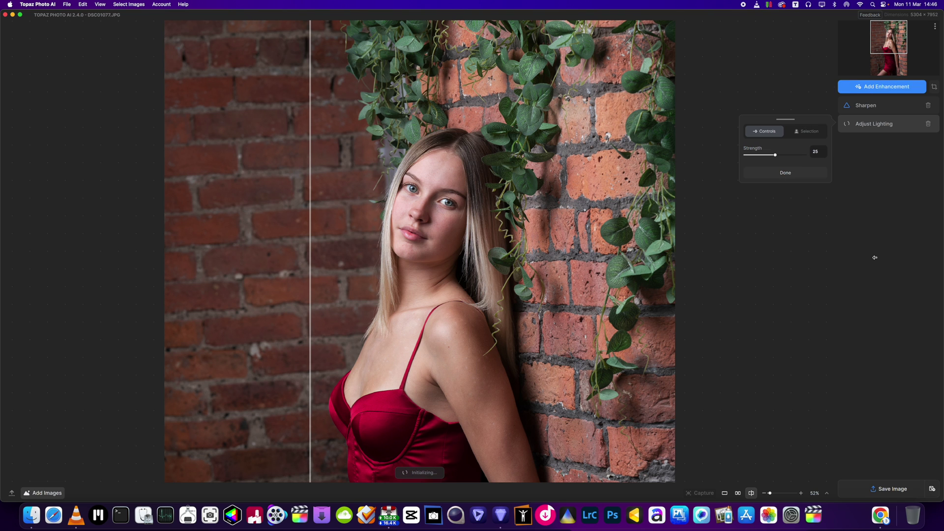
pyautogui.click(785, 172)
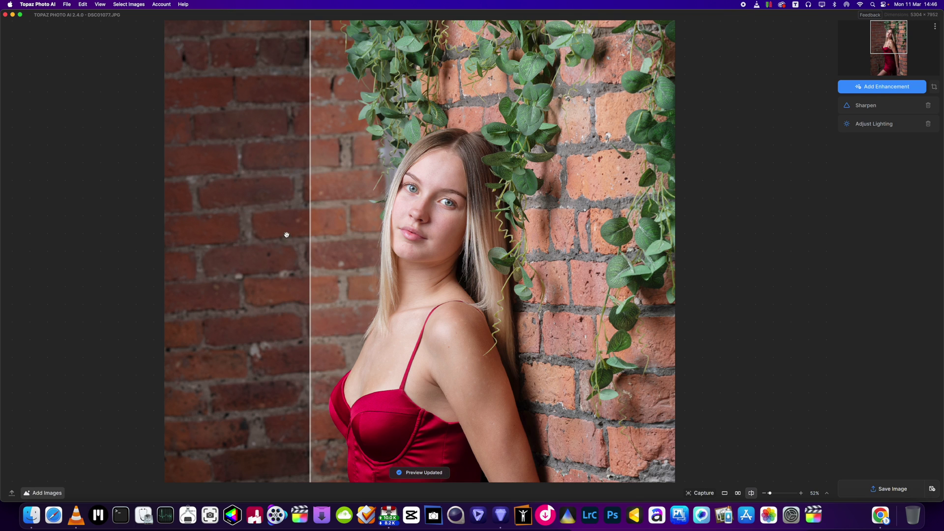
pyautogui.moveTo(311, 244); pyautogui.dragTo(199, 314)
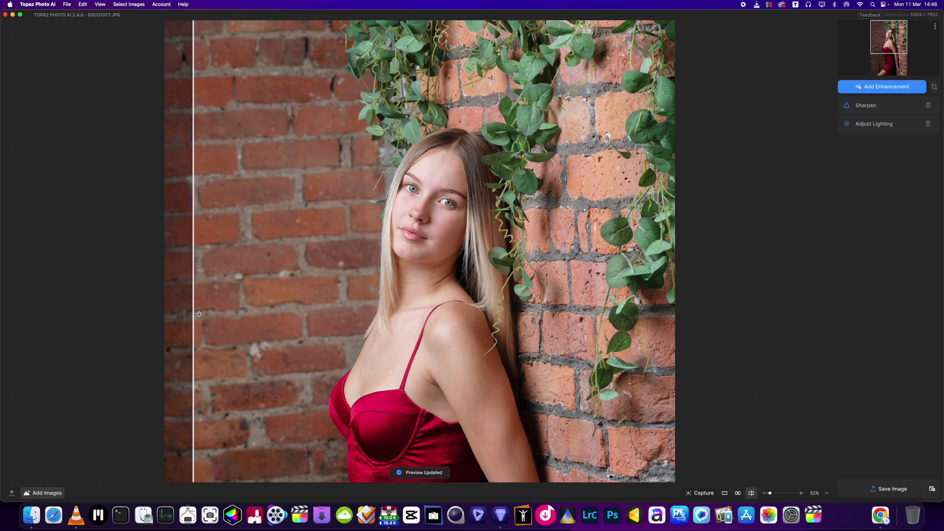
# Step: Lower the Adjust Lighting strength well below its default to give the portrait a darker, more subdued exposure
pyautogui.click(884, 125)
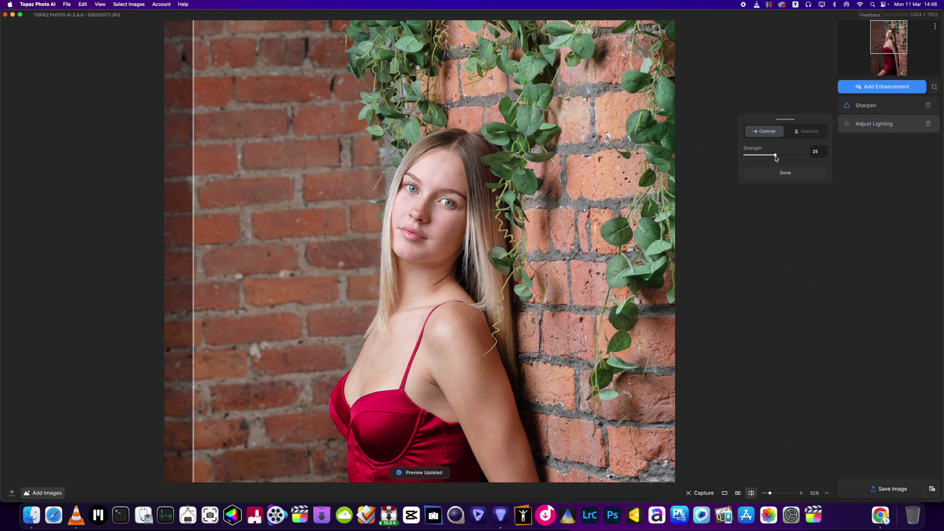
pyautogui.click(760, 155)
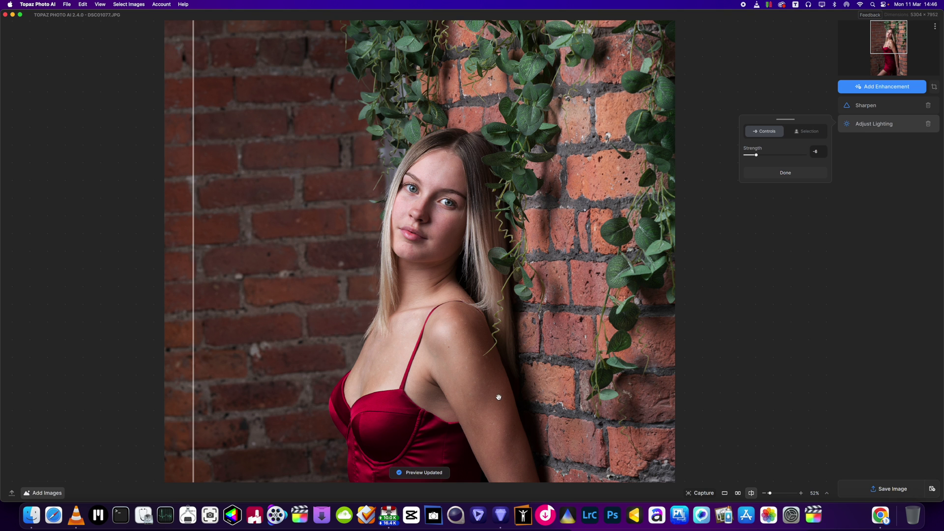
pyautogui.moveTo(758, 156); pyautogui.dragTo(760, 157)
# Step: Open the list of available enhancements and compare the enhanced portrait with the original across the brick wall and face, including up close
pyautogui.click(879, 93)
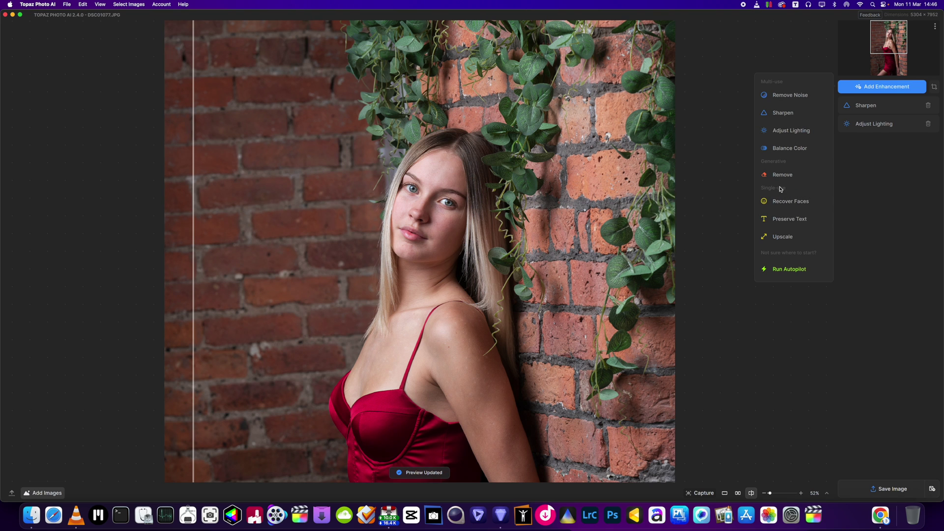
pyautogui.moveTo(194, 231); pyautogui.dragTo(271, 297)
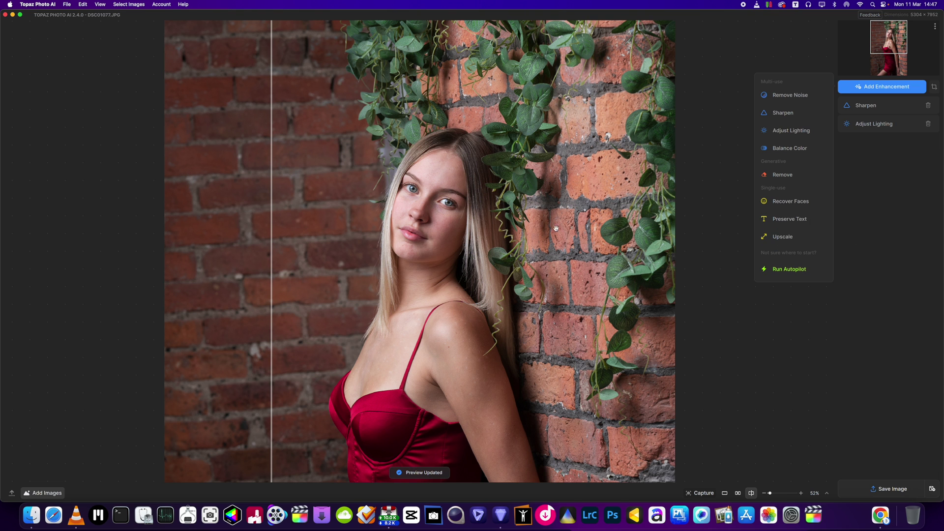
pyautogui.moveTo(270, 234); pyautogui.dragTo(295, 221)
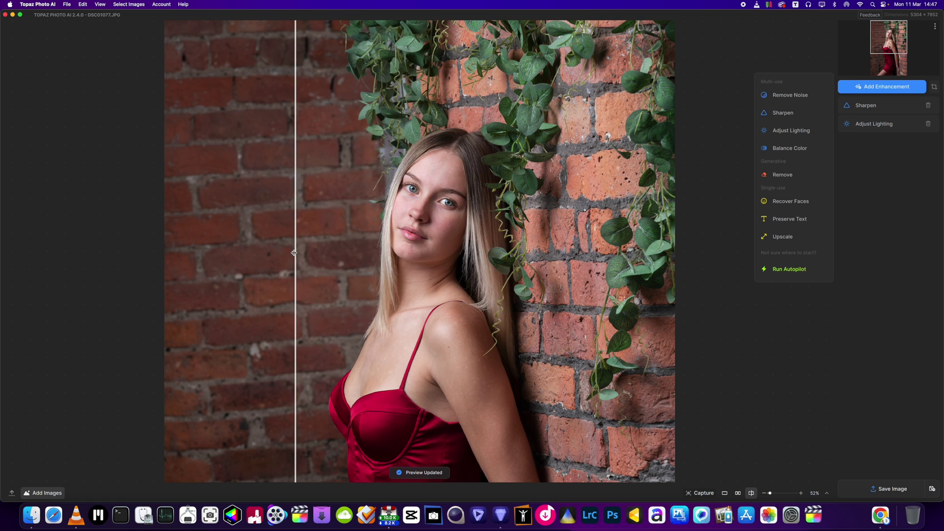
pyautogui.scroll(3, 431, 219)
pyautogui.scroll(-4, 430, 219)
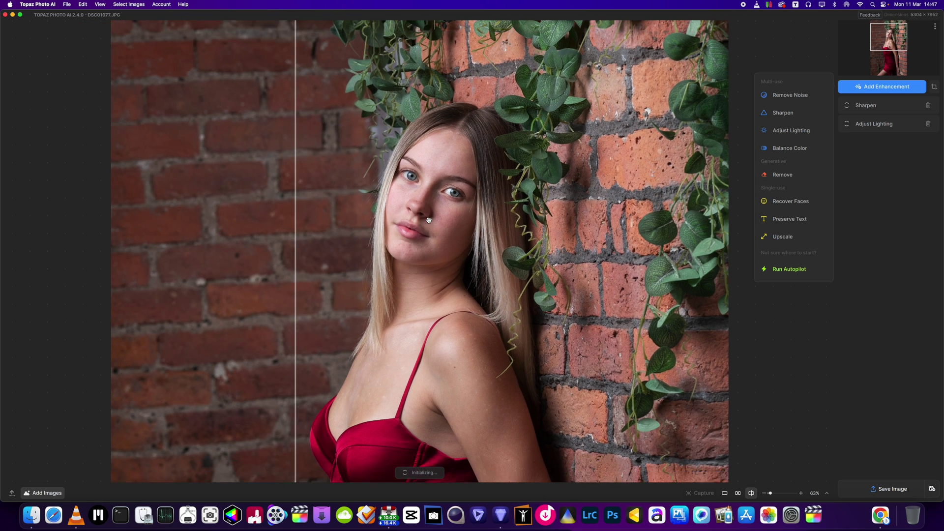
pyautogui.scroll(4, 431, 219)
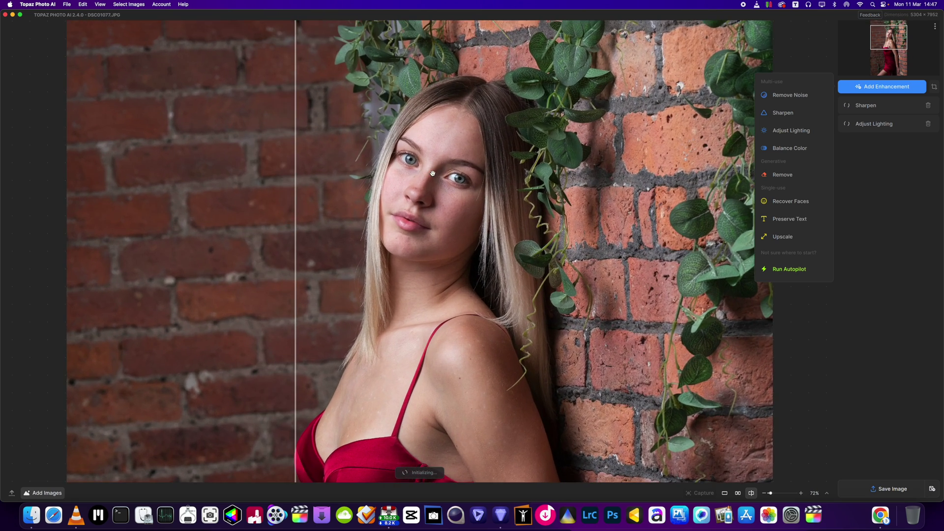
pyautogui.scroll(2, 432, 173)
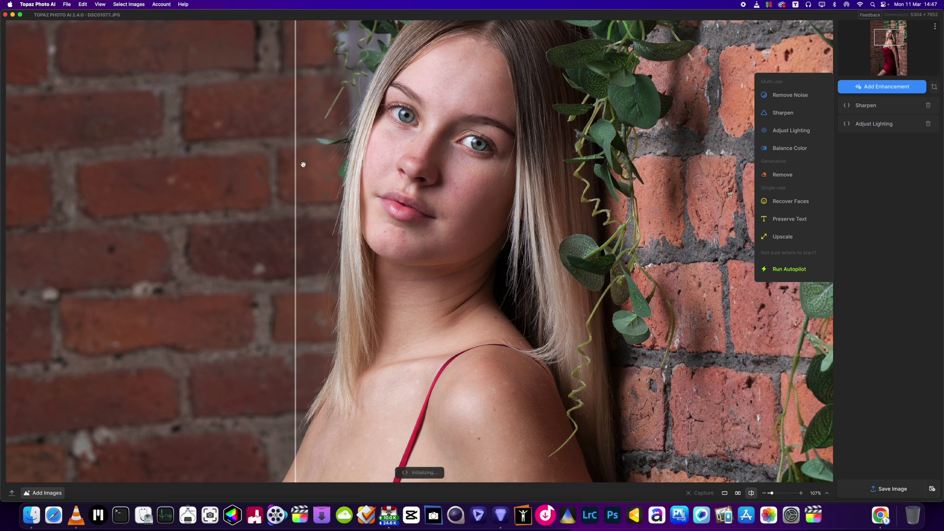
pyautogui.moveTo(297, 165); pyautogui.dragTo(243, 213)
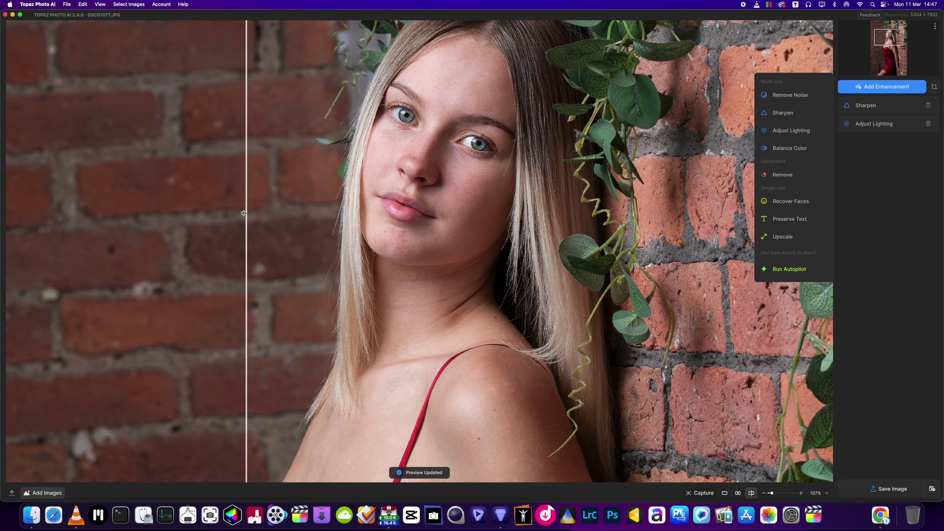
pyautogui.scroll(-5, 595, 239)
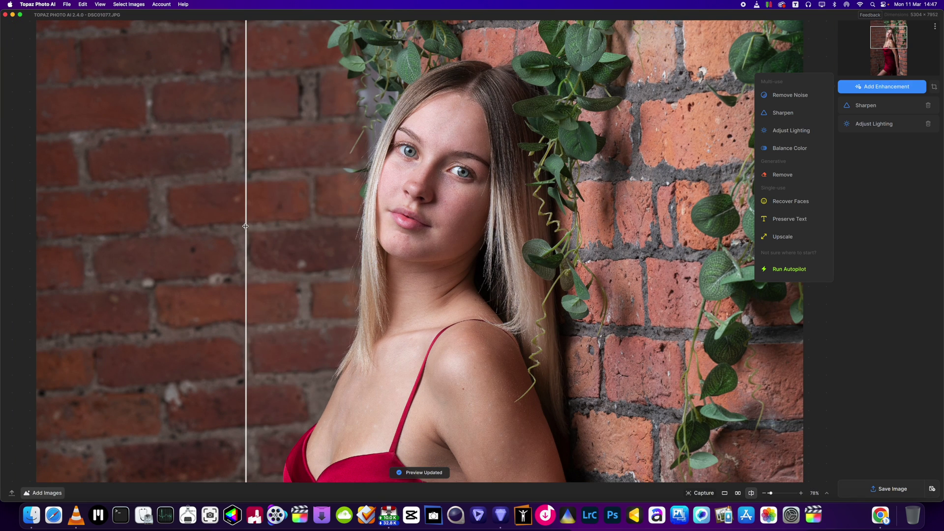
pyautogui.moveTo(246, 226); pyautogui.dragTo(401, 343)
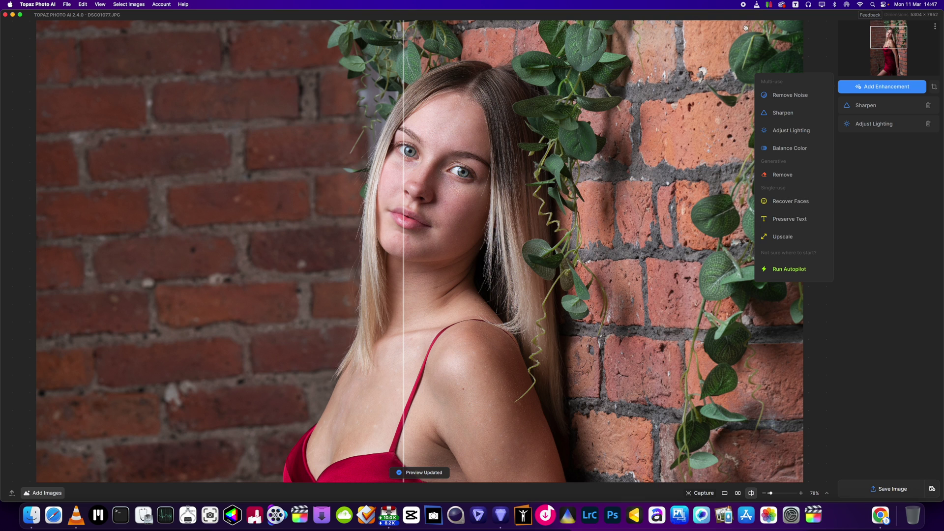